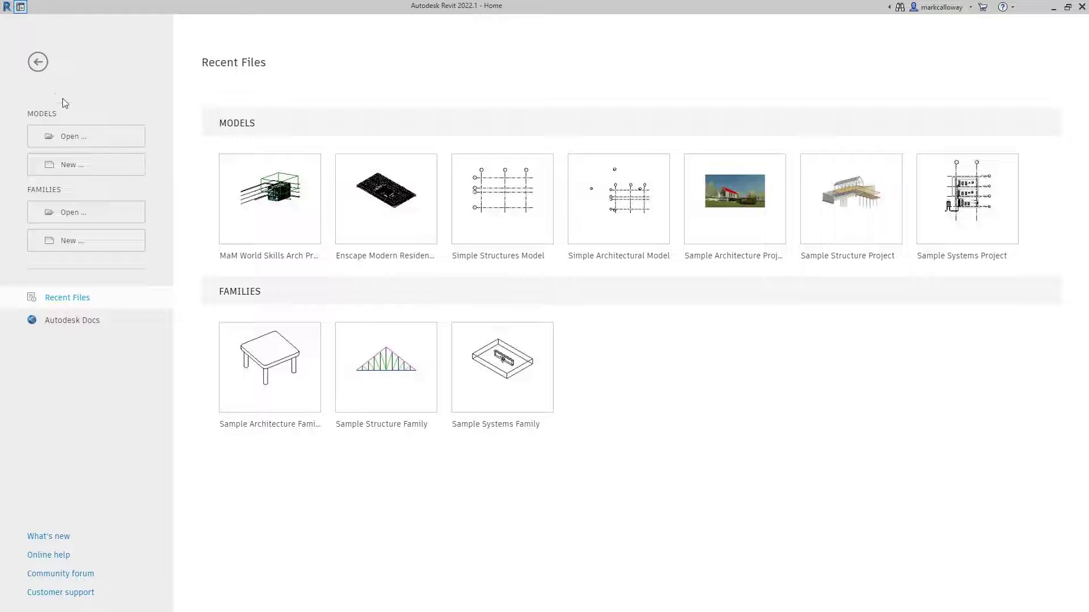
Create a new project template based on the Architectural Template
left_click(73, 175)
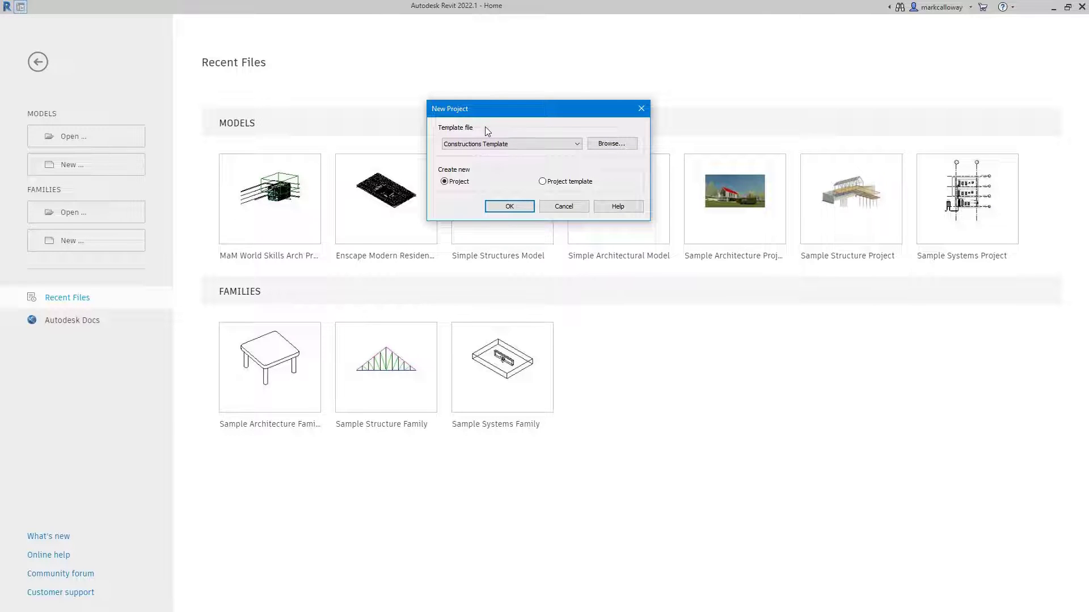
left_click(478, 146)
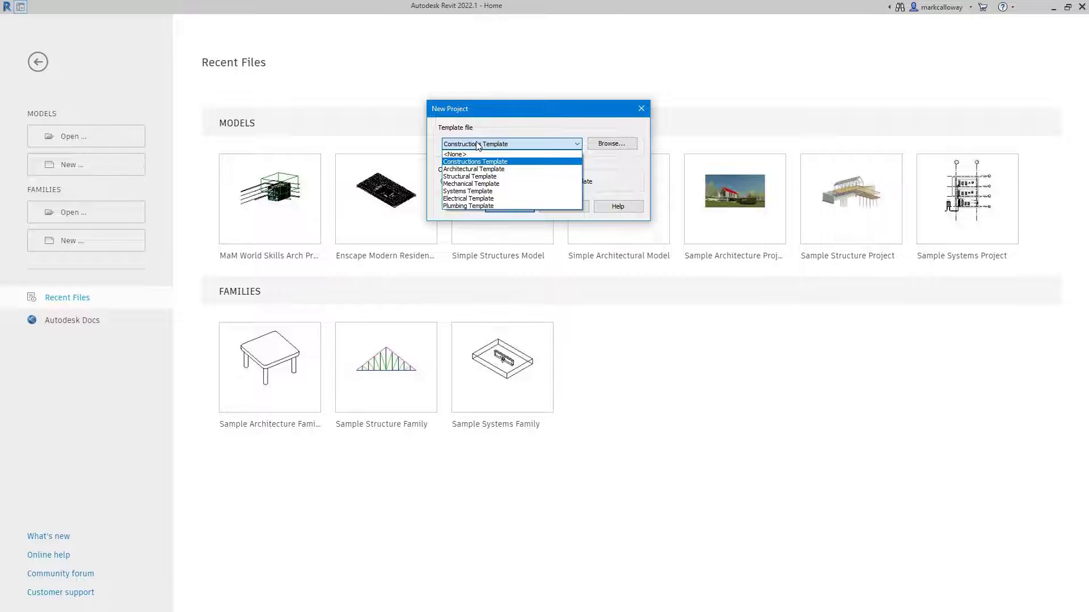
left_click(478, 146)
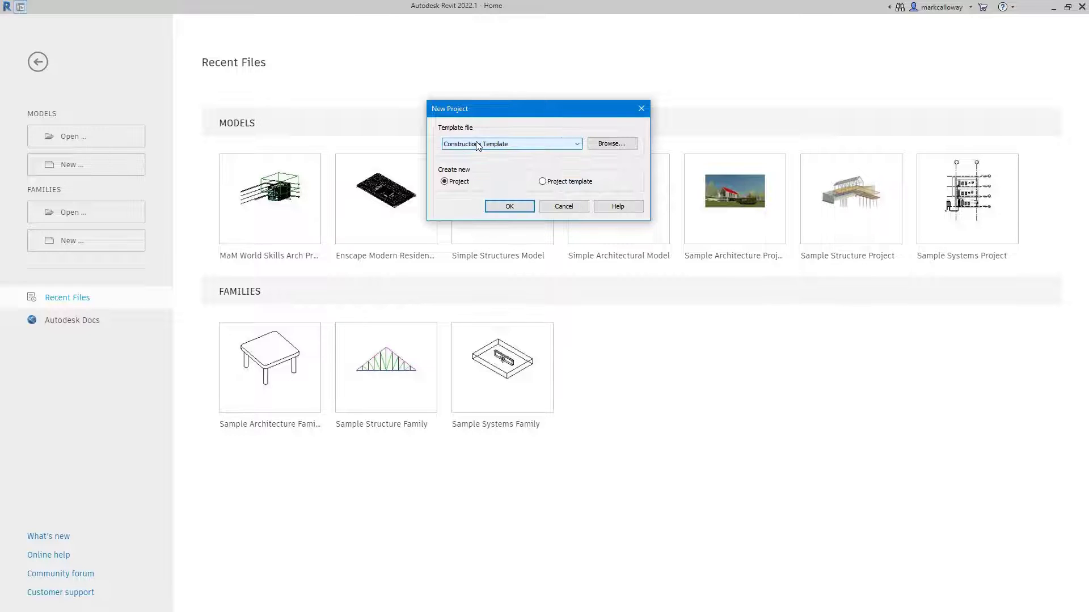
left_click(460, 182)
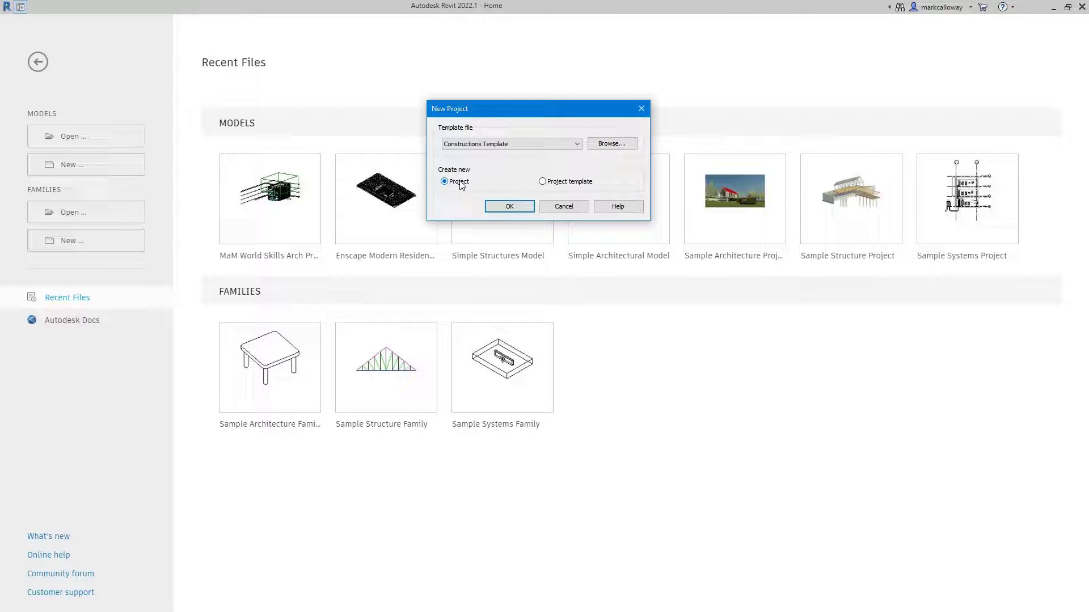
left_click(574, 184)
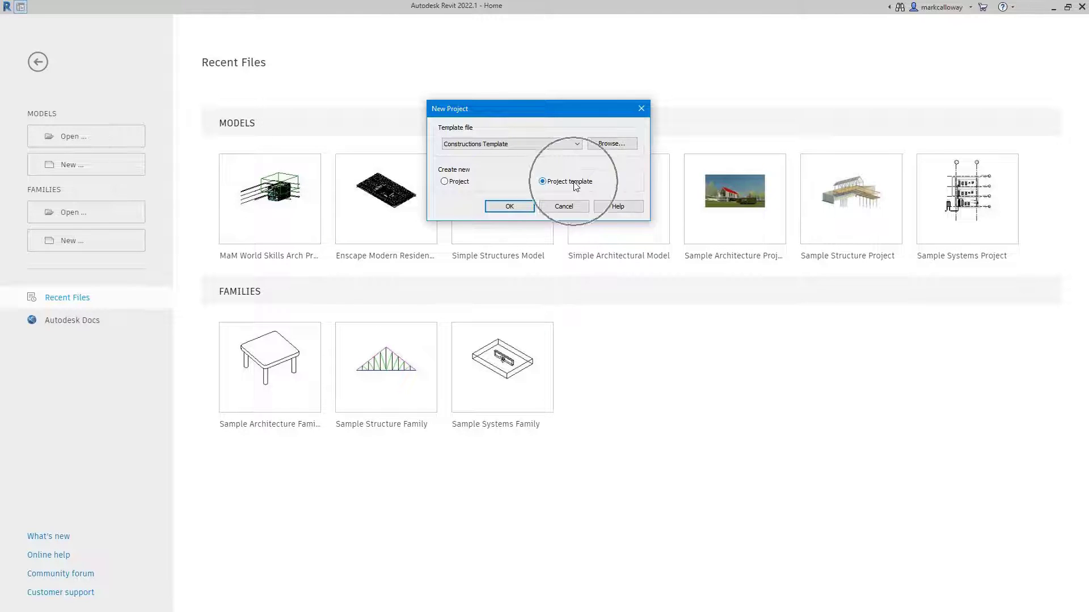
left_click(526, 145)
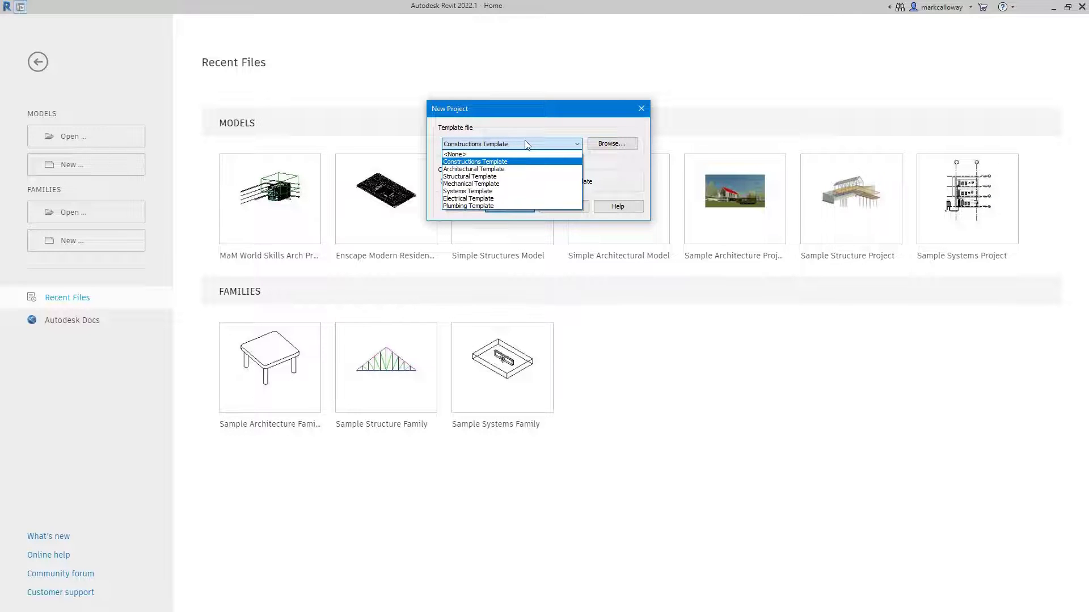
left_click(497, 170)
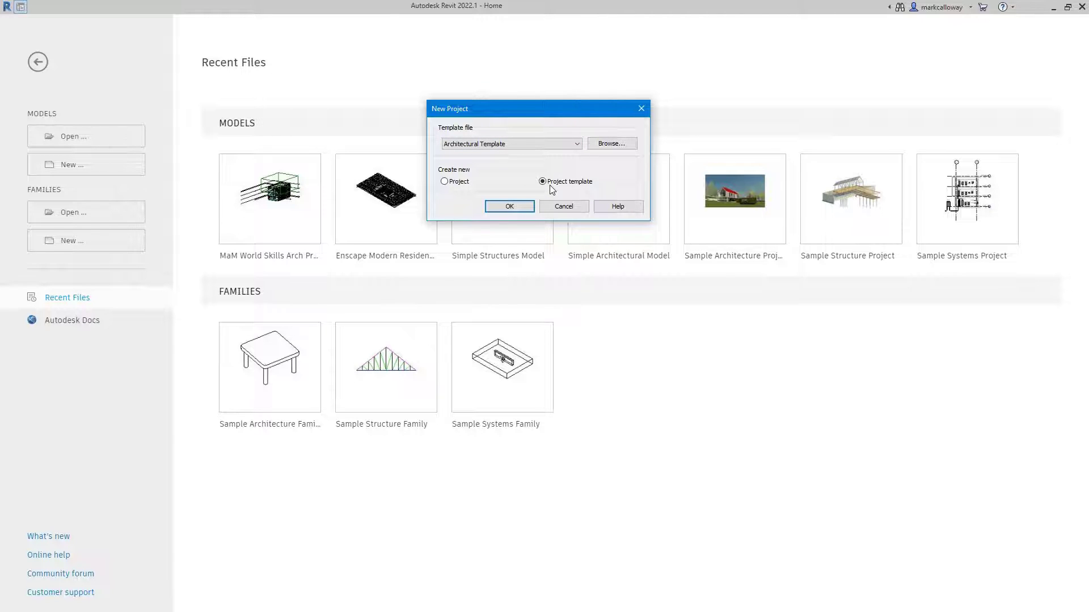
left_click(514, 207)
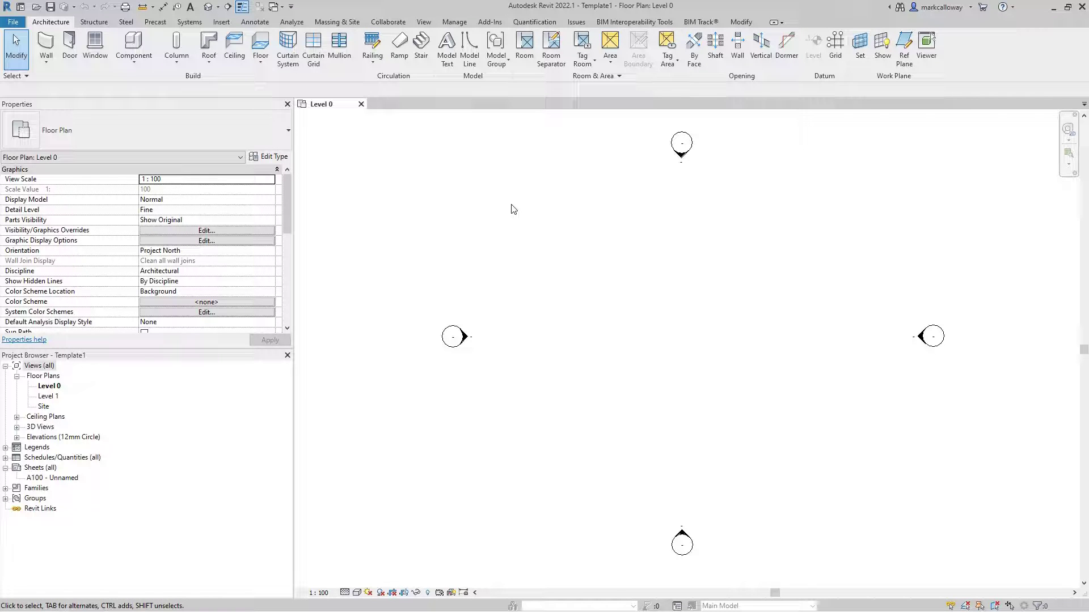
Save the template as Template1 in the Documents folder, using the Template Files (*.rte) type
left_click(14, 23)
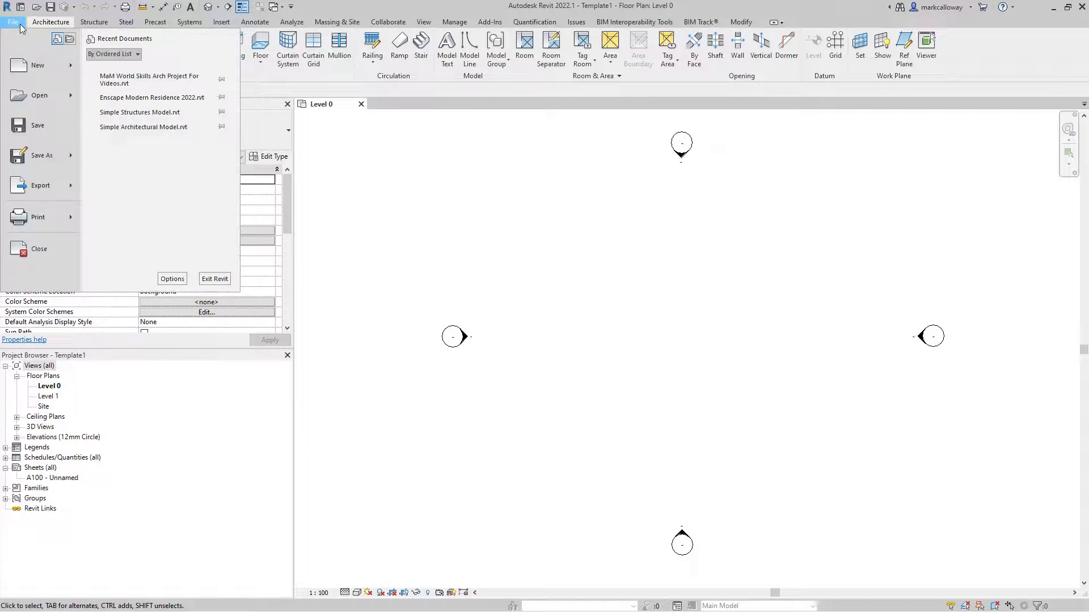
left_click(36, 134)
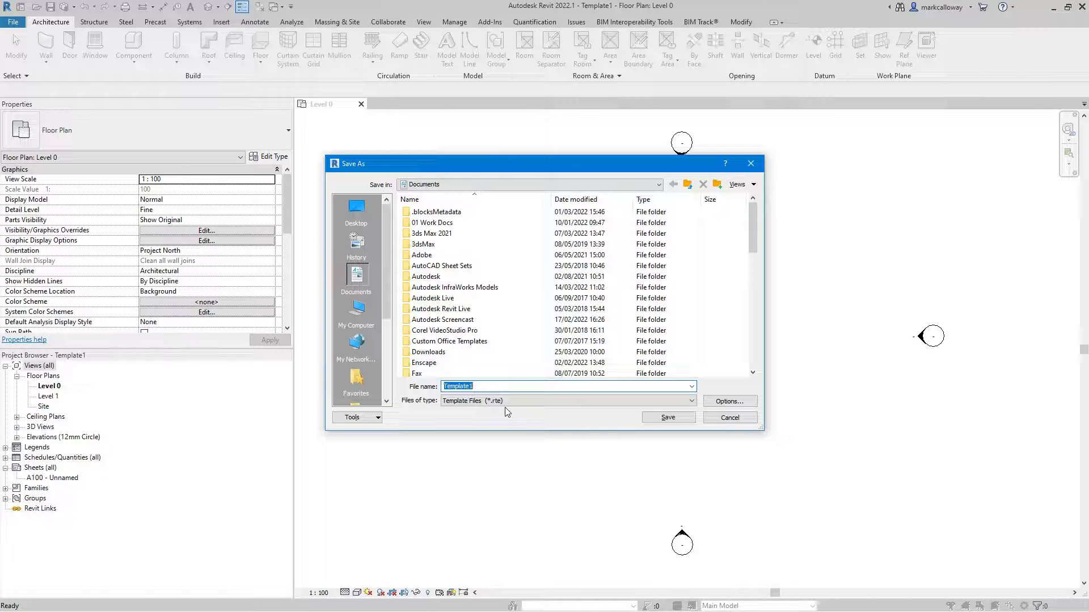
left_click(490, 386)
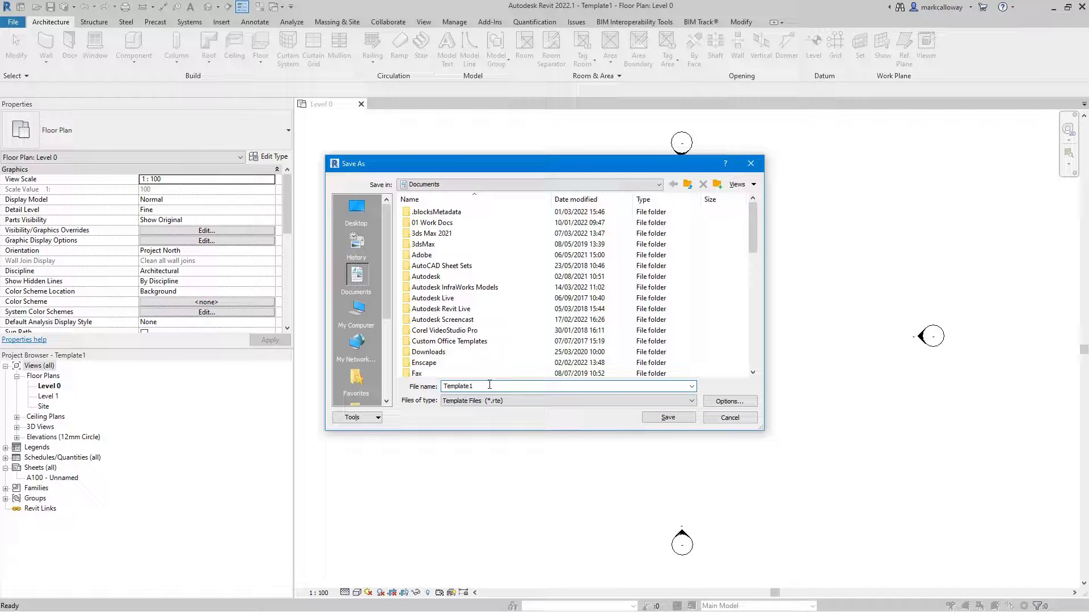
left_click(682, 420)
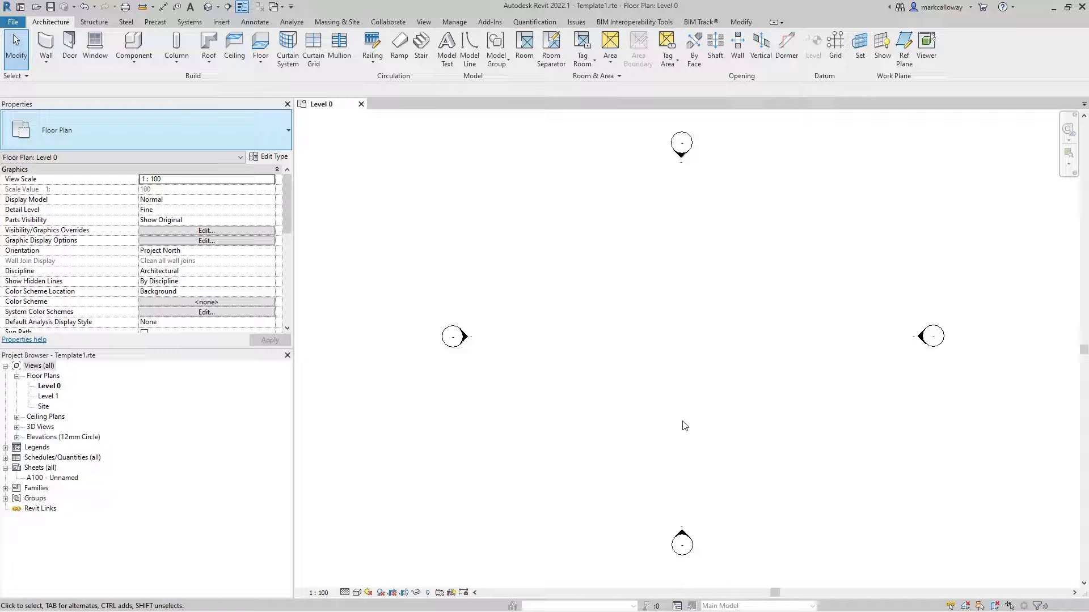
Add Template1.rte from the Documents folder to the project templates in the file location options
left_click(12, 22)
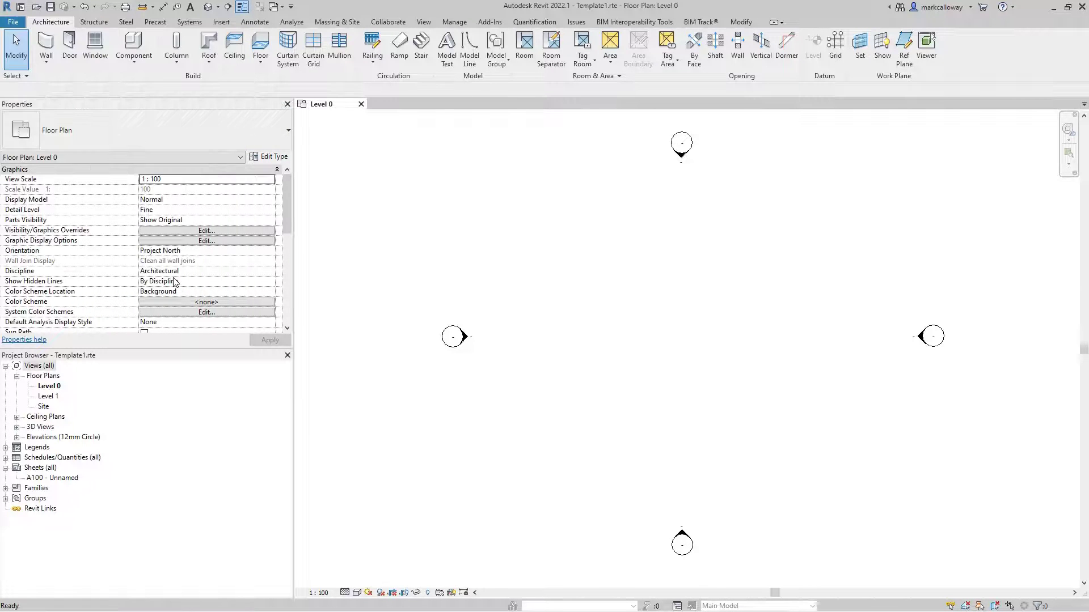
left_click(172, 279)
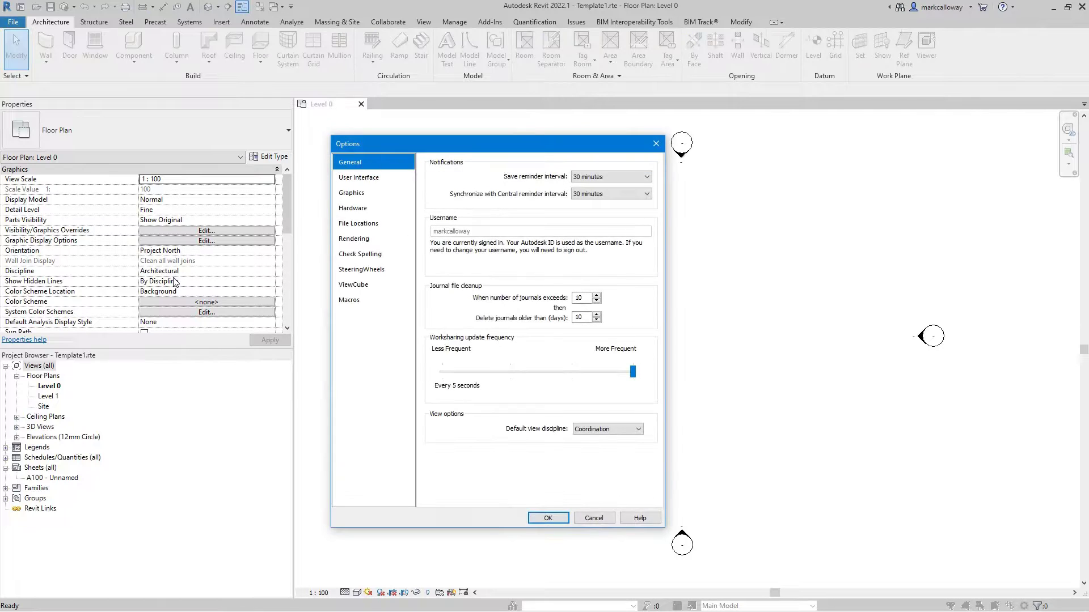
left_click(352, 223)
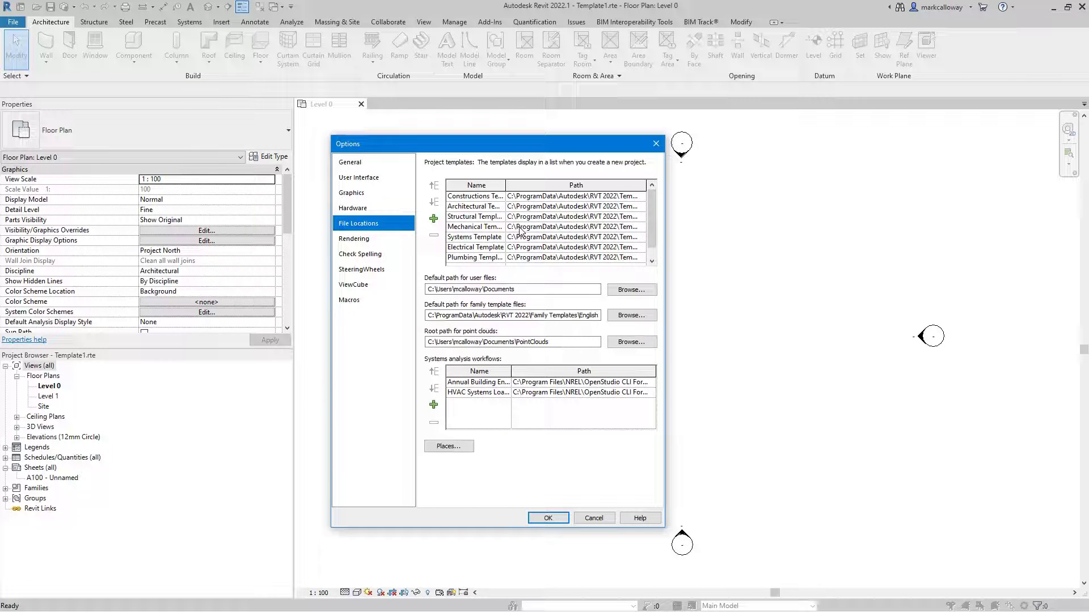
left_click(433, 221)
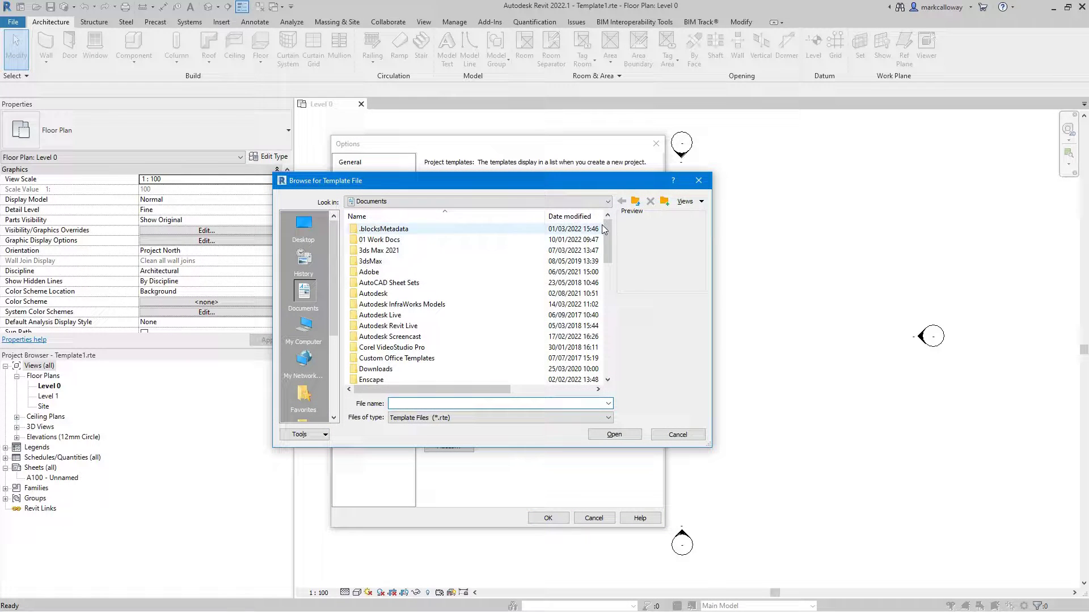
left_click_drag(603, 225, 602, 349)
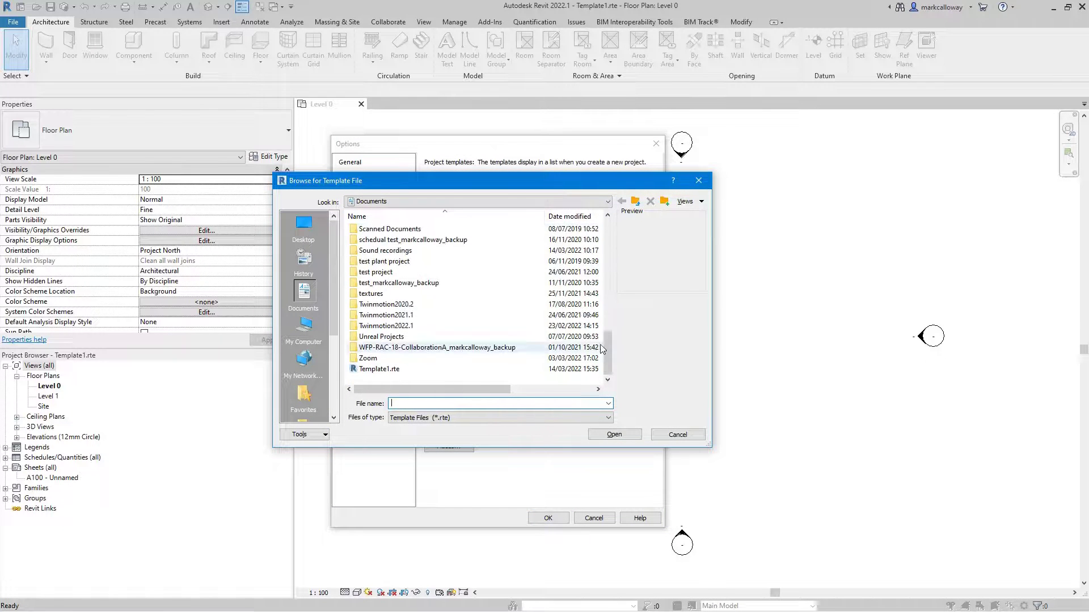
left_click(402, 369)
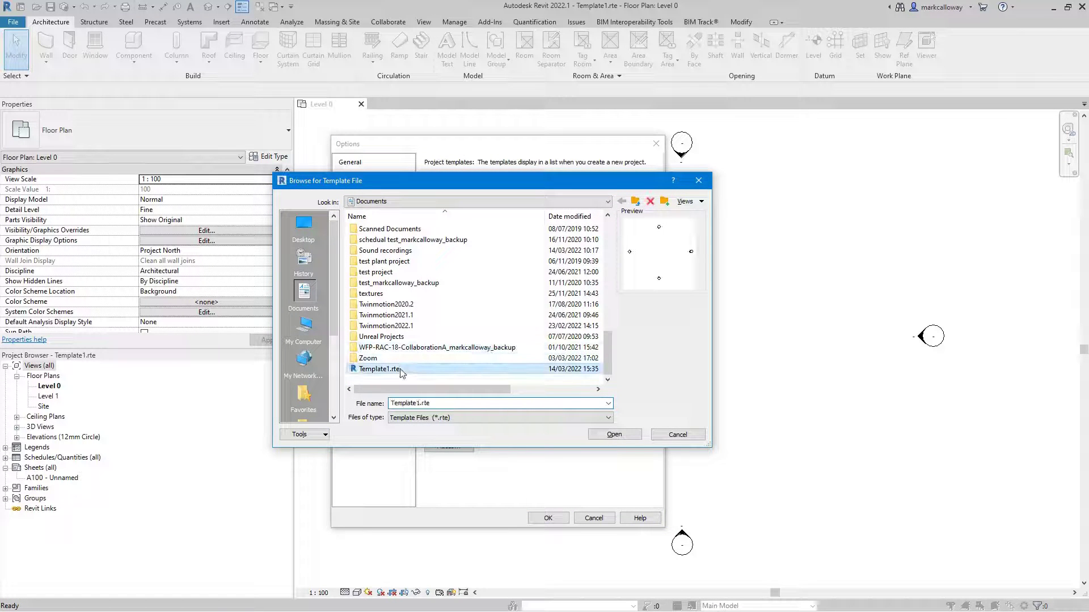
left_click(603, 438)
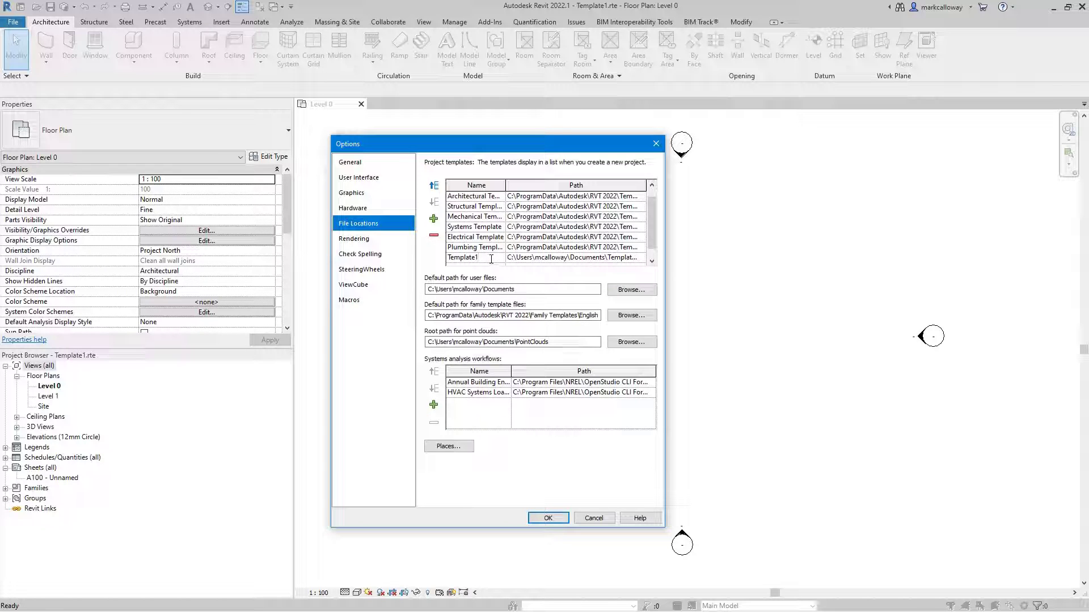
Rename the Template1 entry as "company template" and move it to the first place in the project templates list, applying the options
left_click_drag(482, 259, 447, 259)
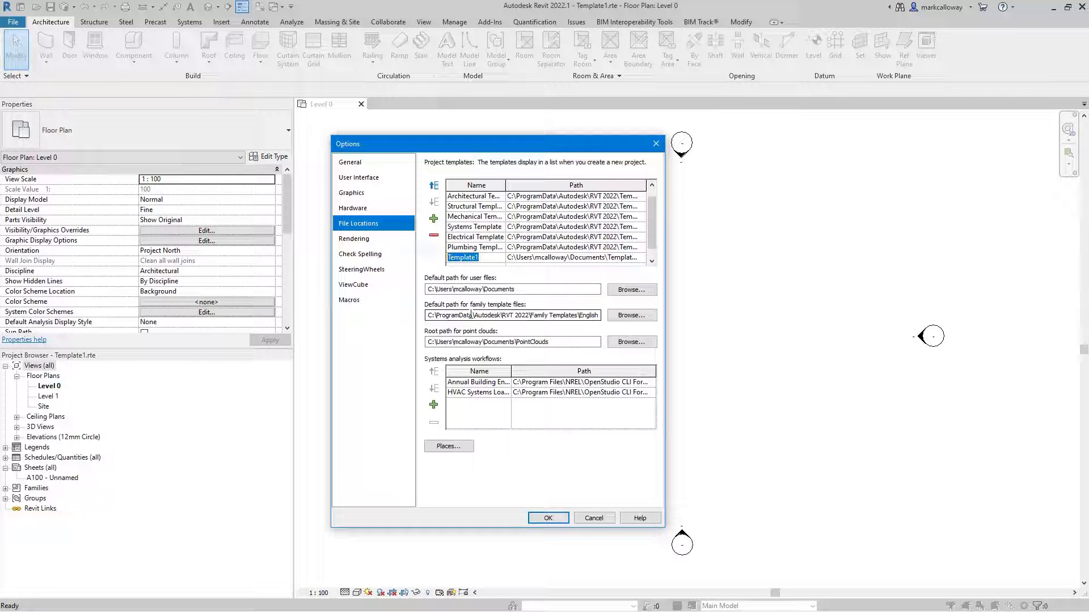
type("company template")
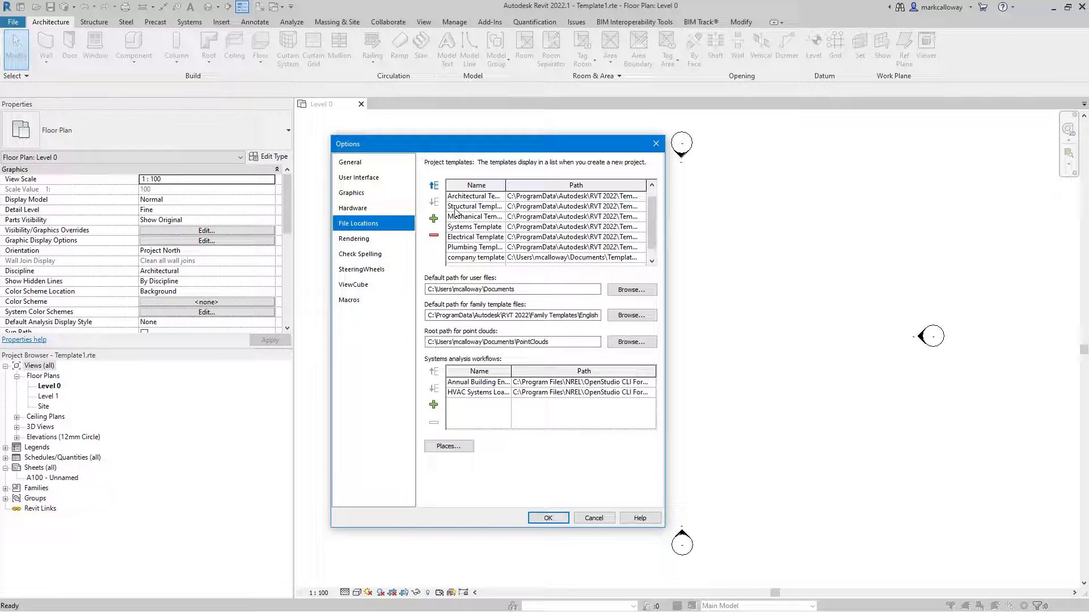
left_click(435, 186)
left_click(434, 186)
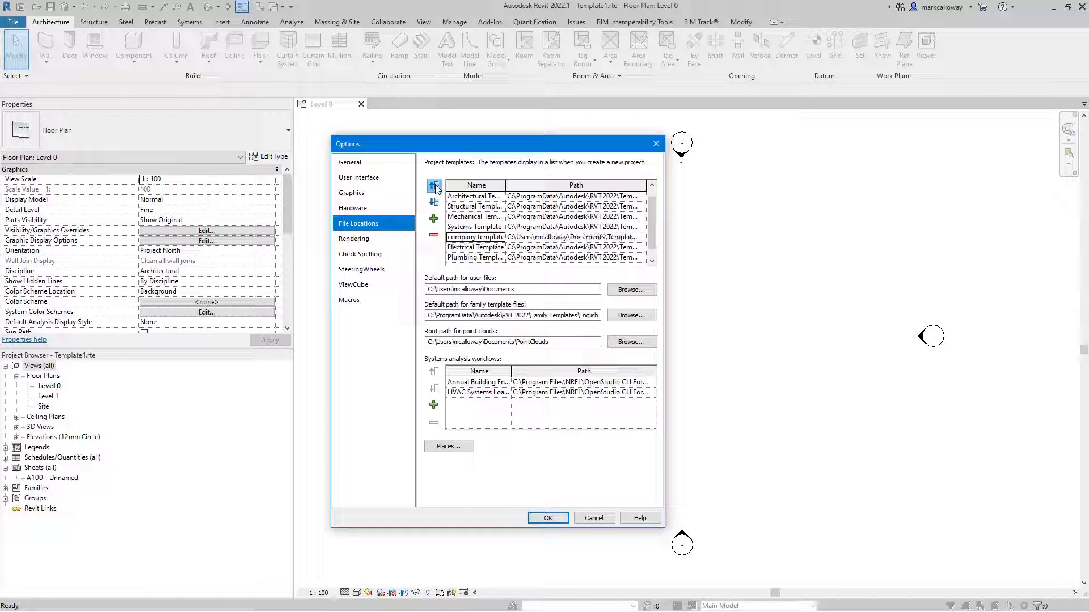
left_click(435, 186)
left_click(435, 186)
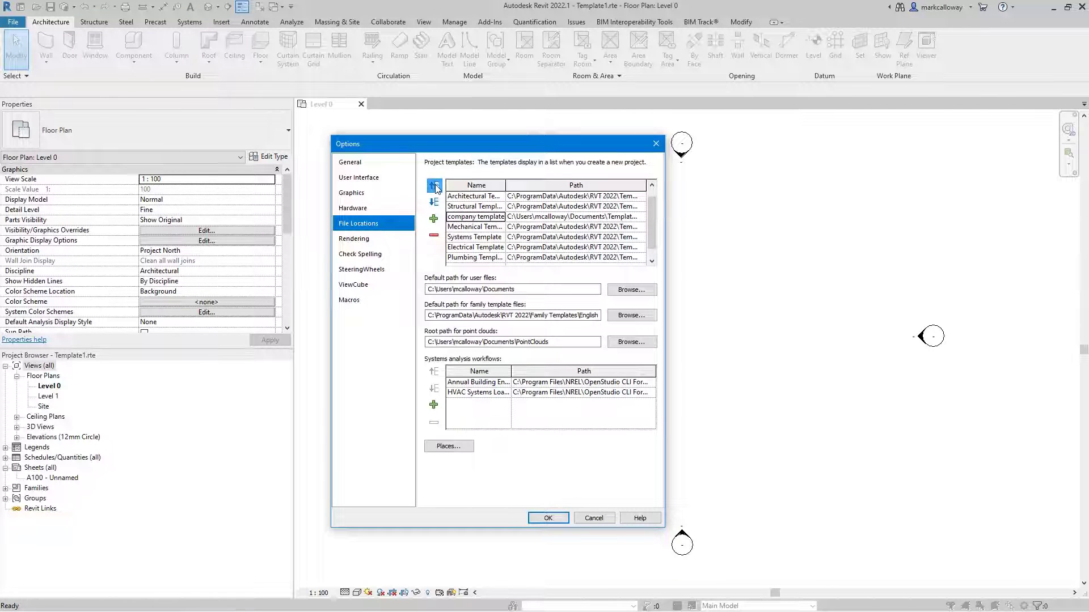
left_click(434, 186)
left_click(434, 186)
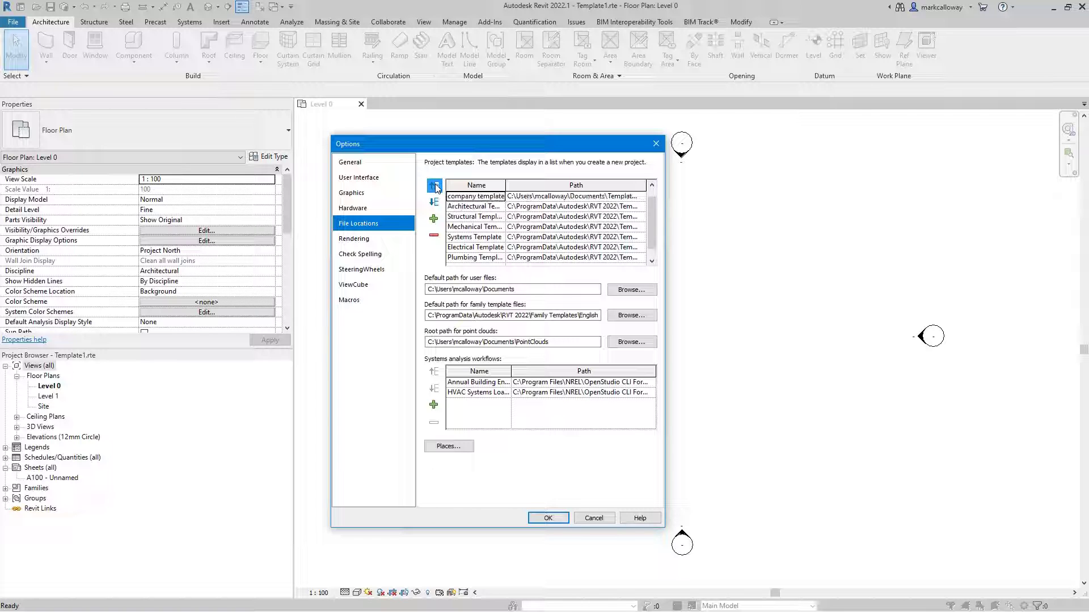
left_click_drag(652, 227, 652, 218)
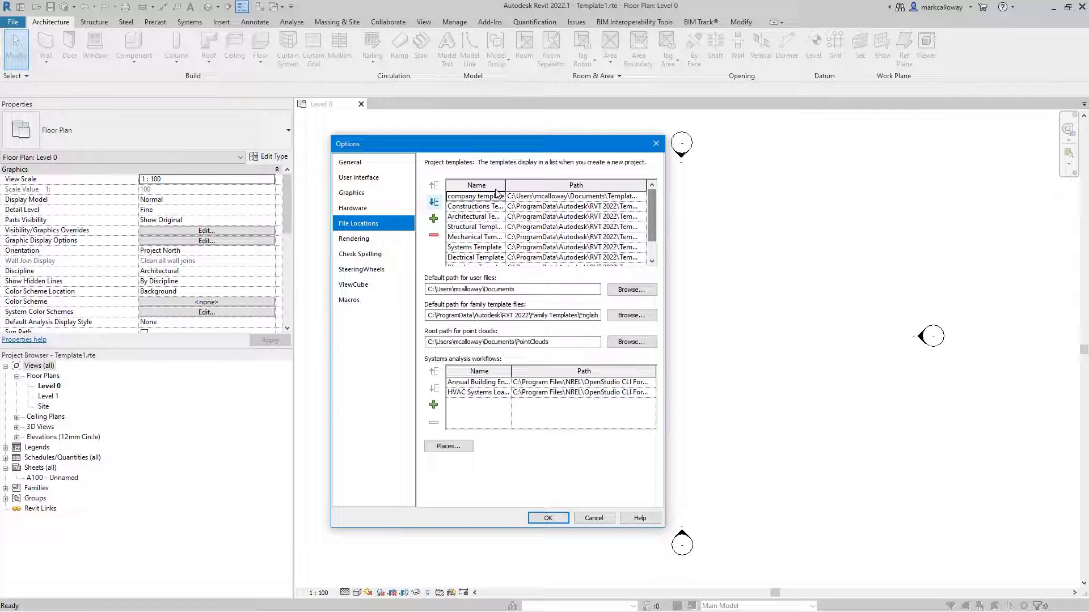
left_click(548, 518)
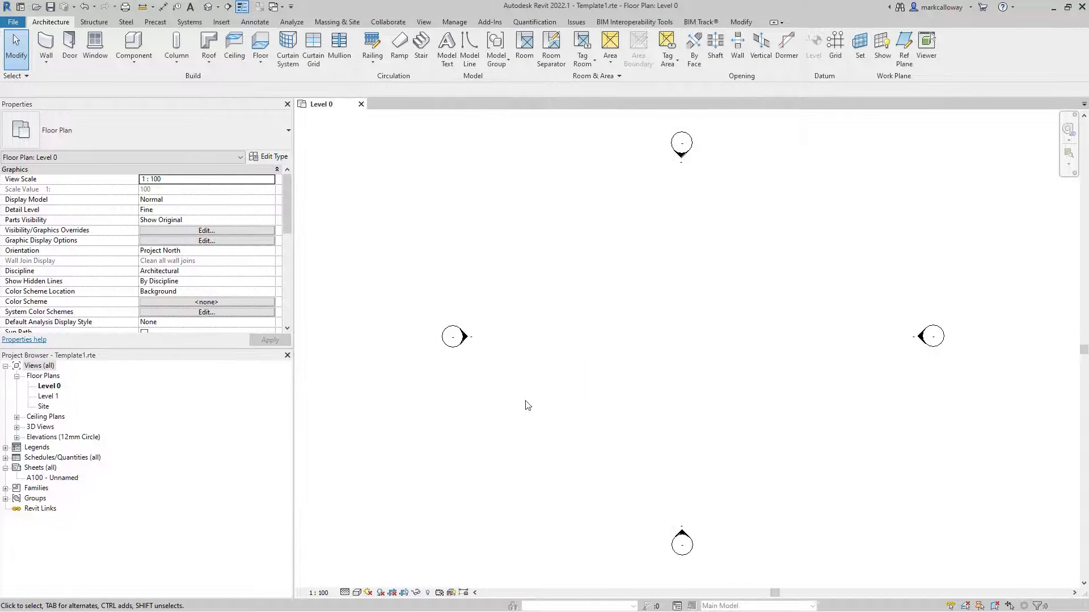
Start setting up a new project and check the template file choices for company template
left_click(13, 22)
left_click(51, 72)
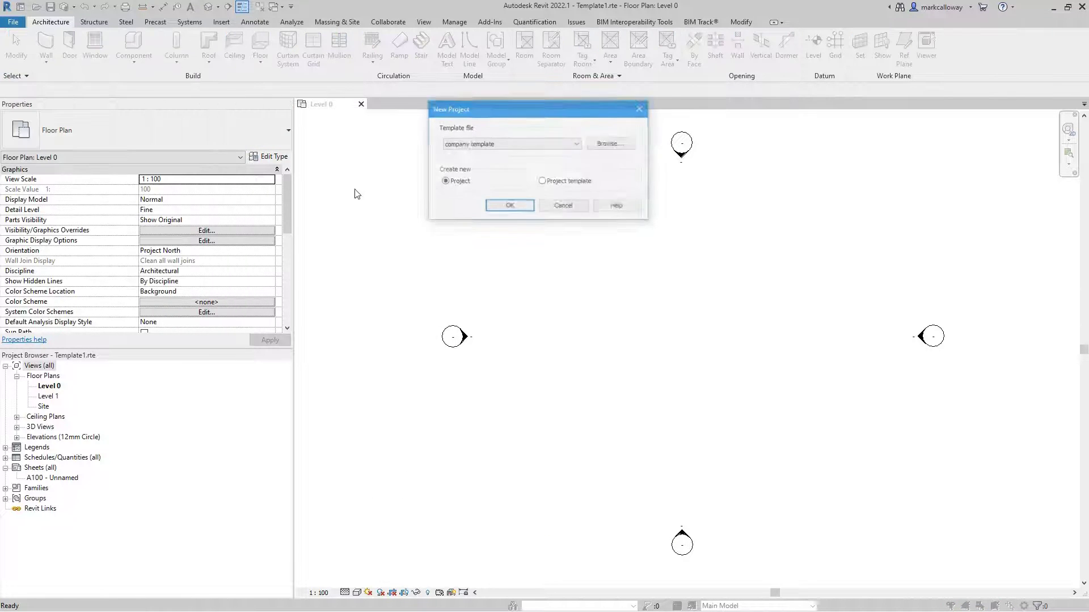
left_click(481, 146)
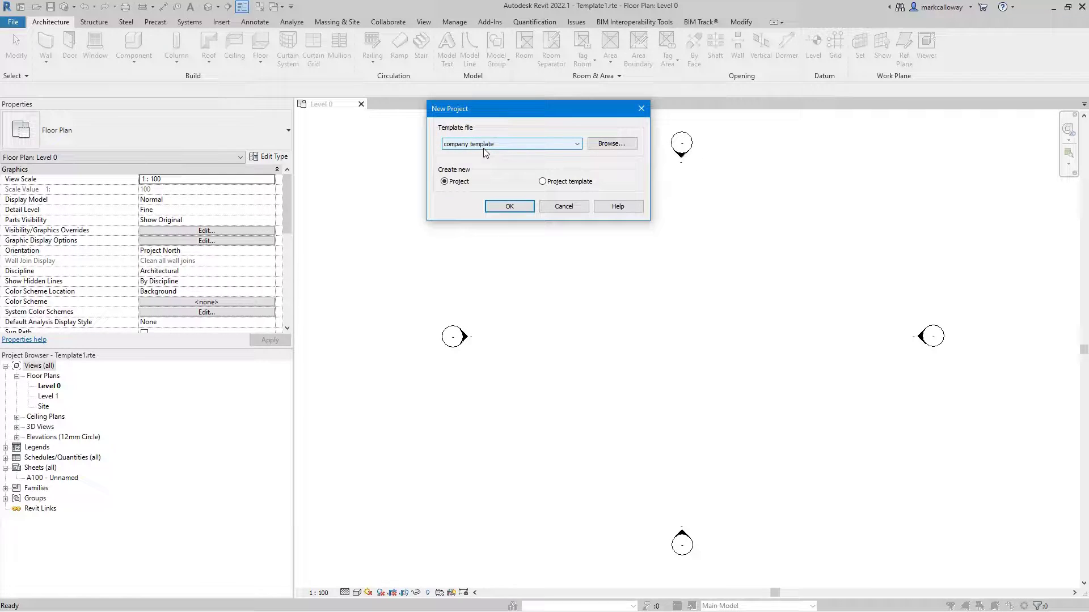